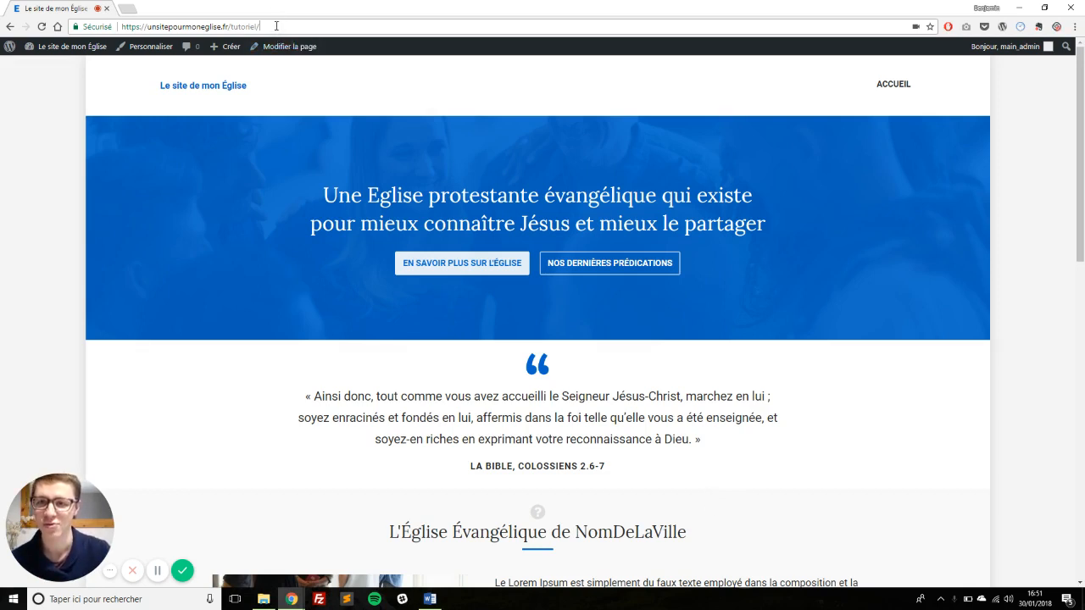
- Load the site's WordPress admin dashboard by adding wp-admin to the current site address
click(275, 26)
click(276, 26)
text(wp-admin)
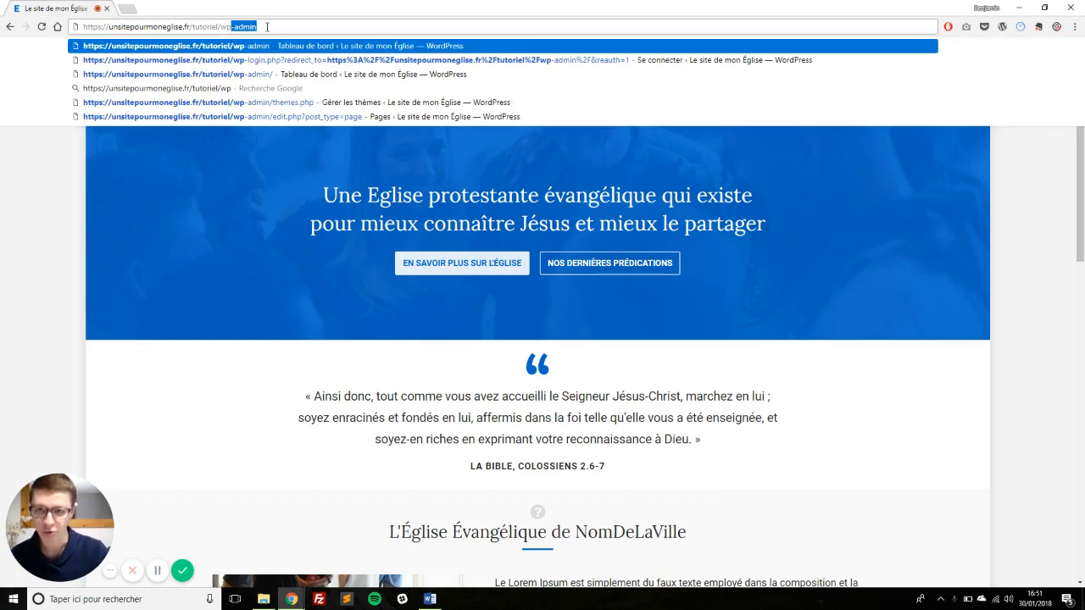
key(Return)
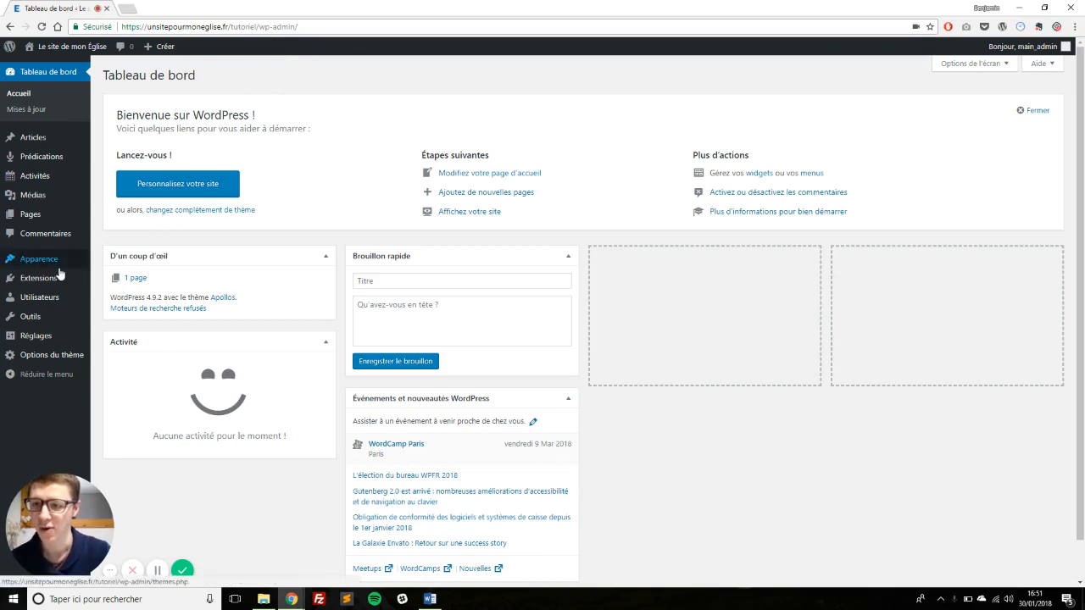
- Open the theme customizer and go to its Identité du site settings
mouse_move(69, 267)
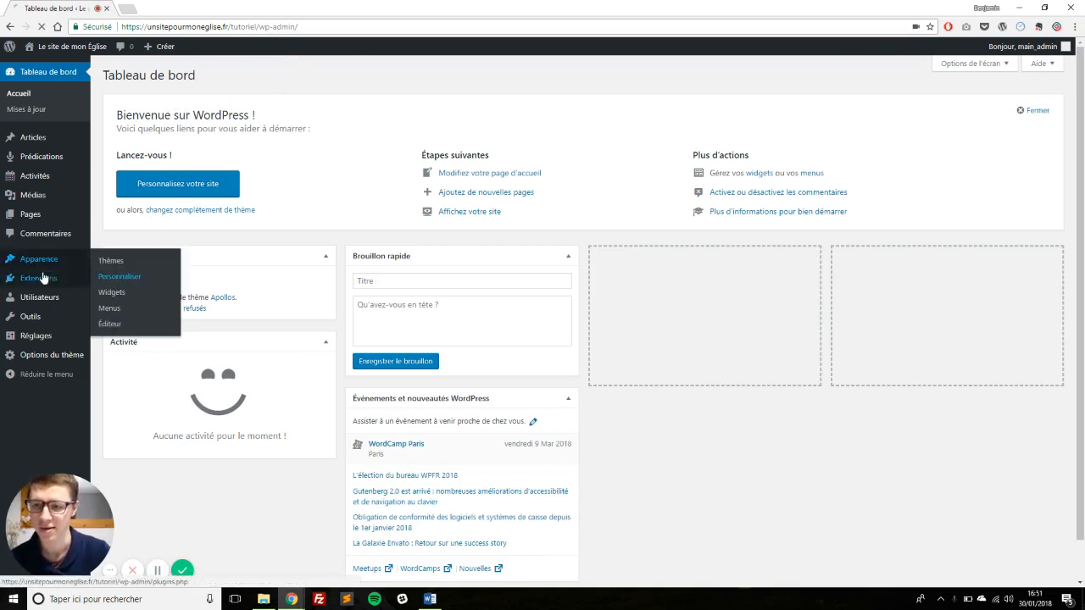
click(148, 278)
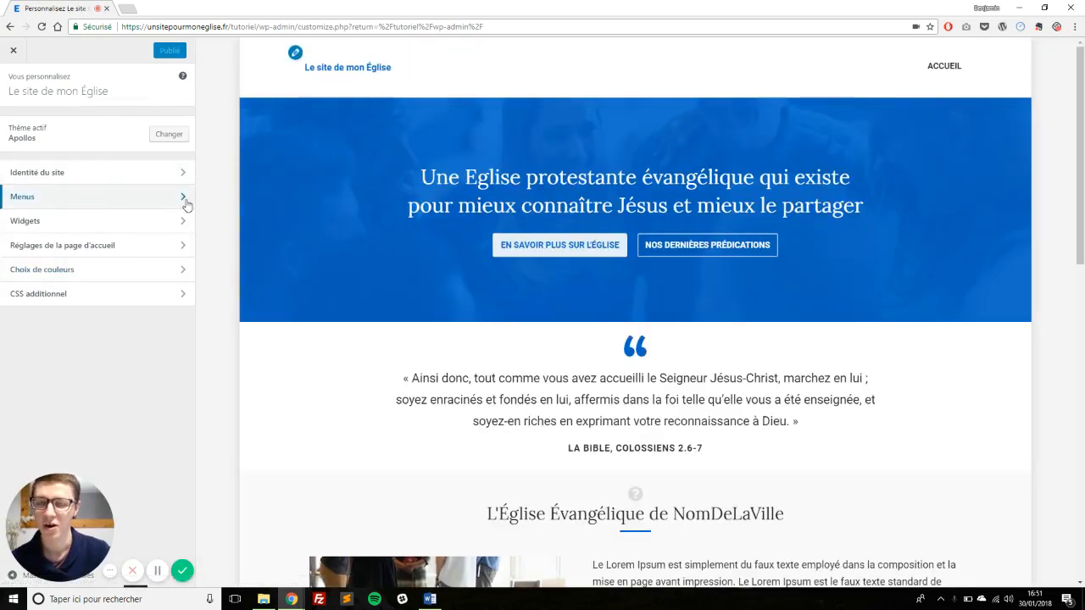
click(31, 174)
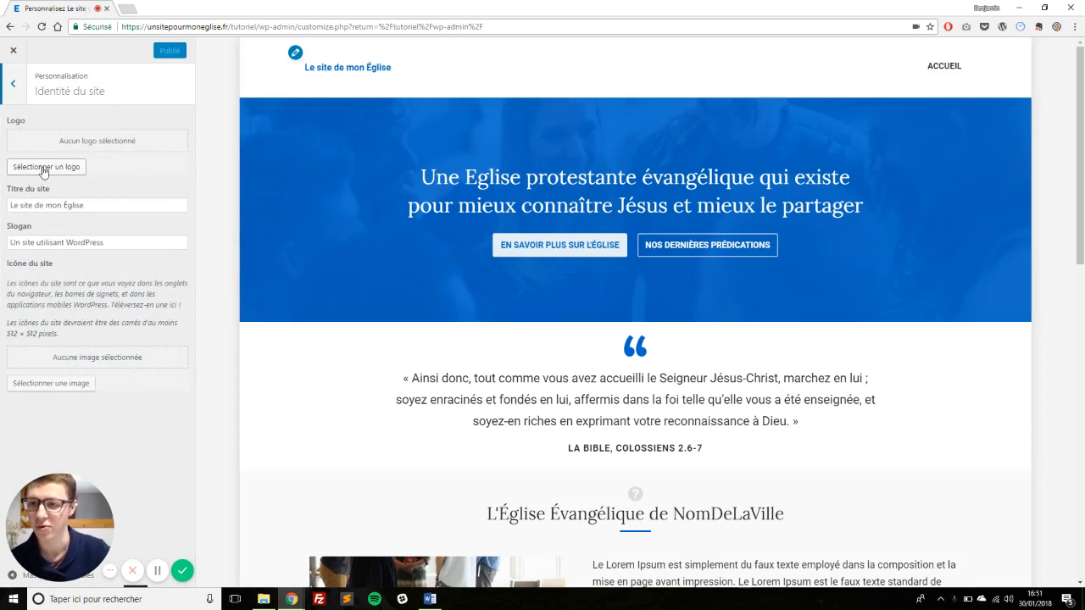
- Upload the logo-lambda PNG from the Demo folder and choose it as the site logo
click(44, 167)
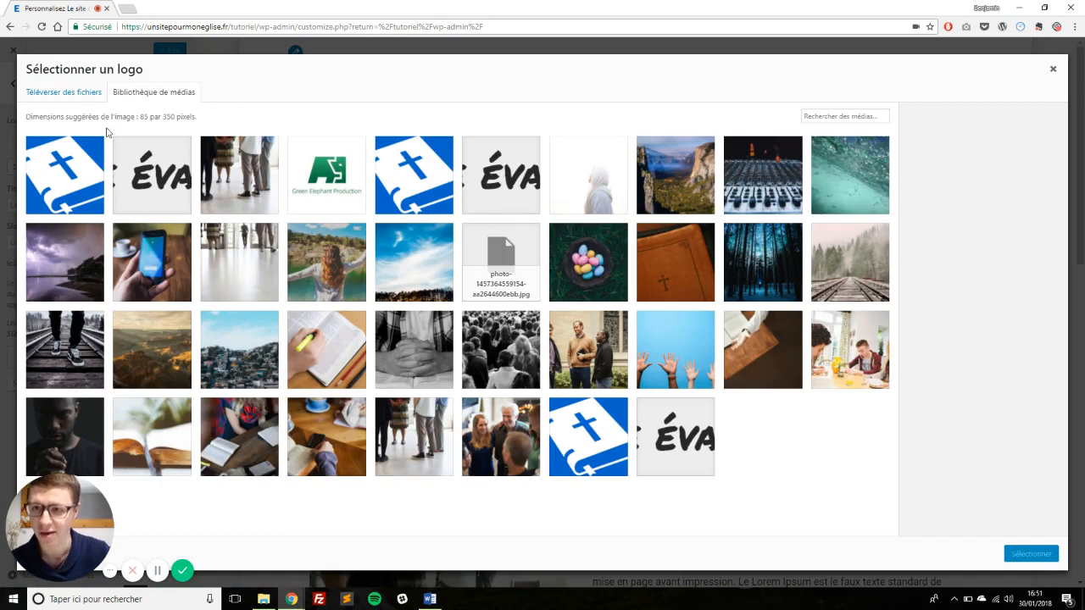
click(59, 95)
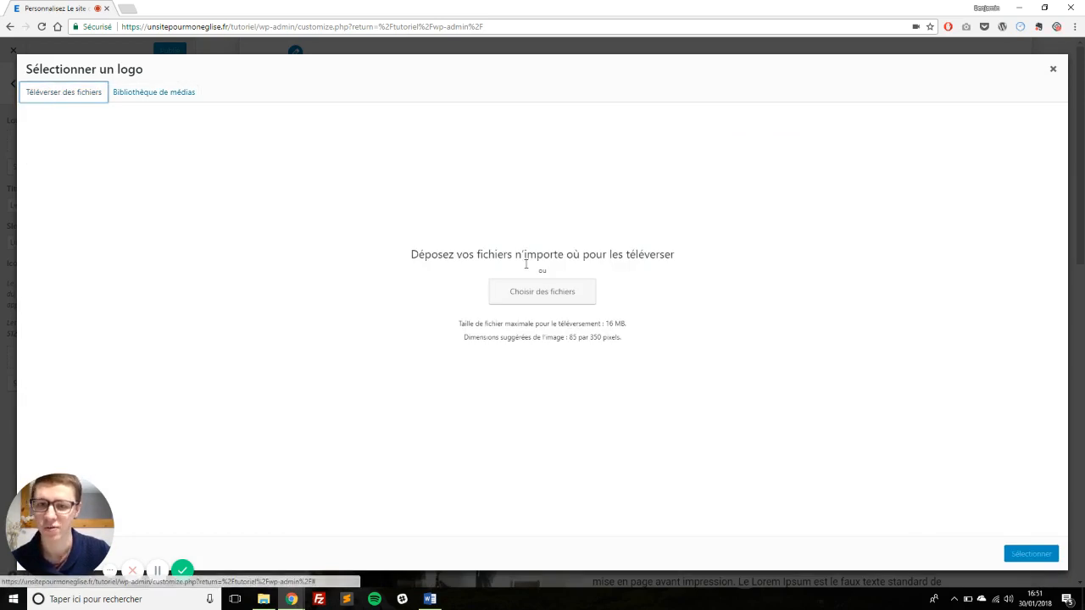
click(540, 293)
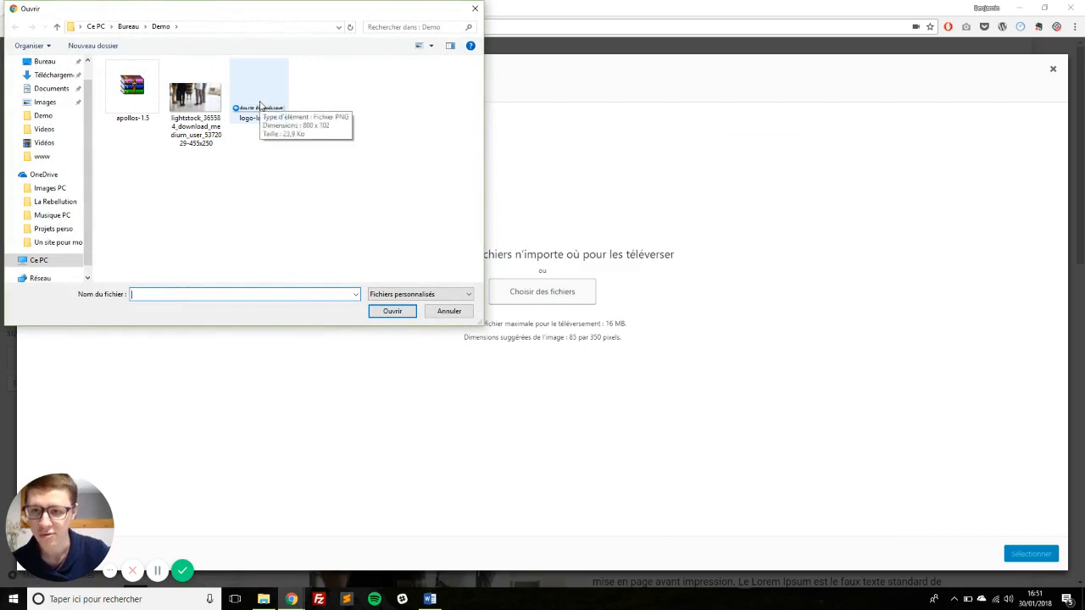
double_click(261, 104)
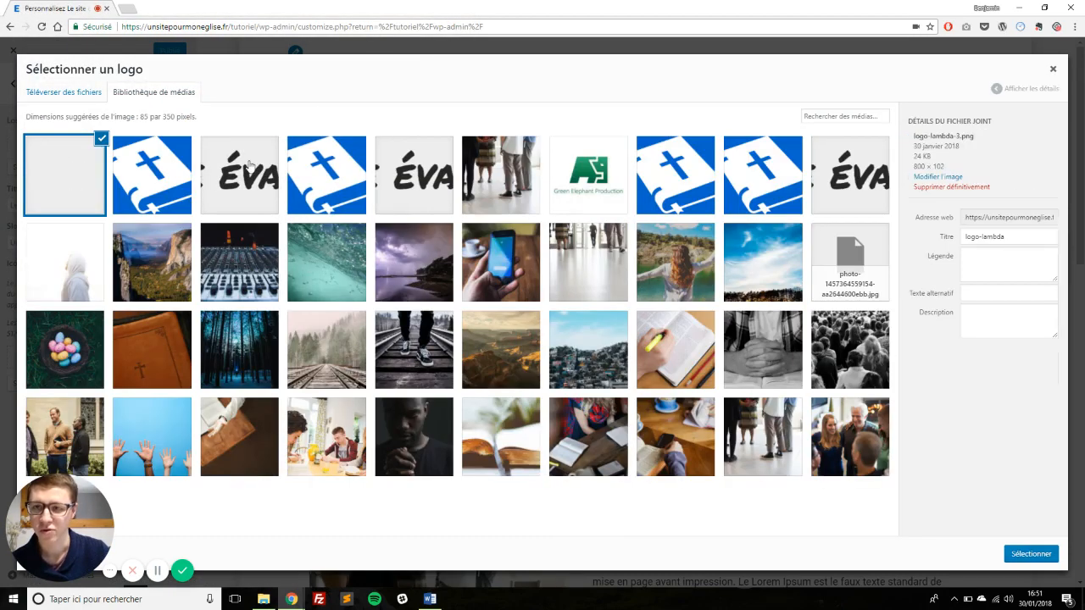
click(1031, 554)
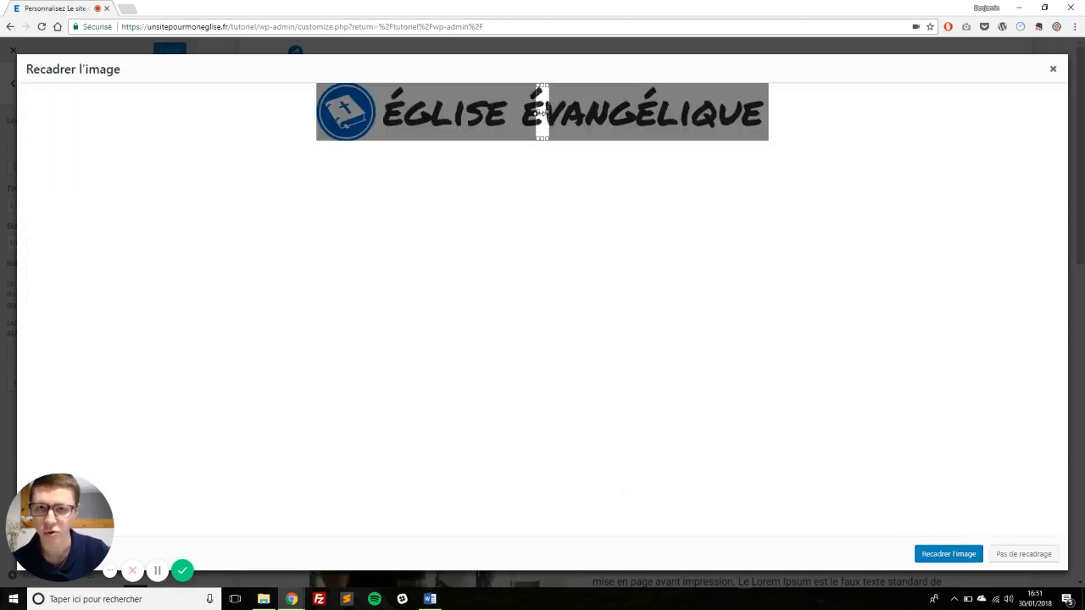
- Try widening the crop area around the middle of the logo, but use the image without cropping
mouse_move(540, 112)
mouse_down()
mouse_move(384, 108)
mouse_move(522, 105)
mouse_up()
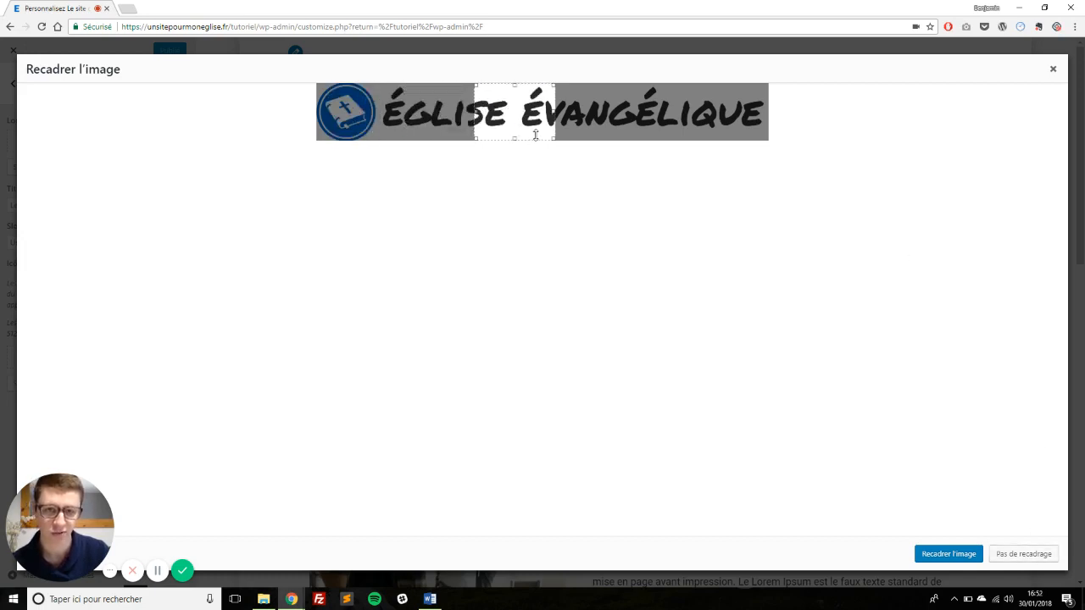
drag(555, 102, 629, 102)
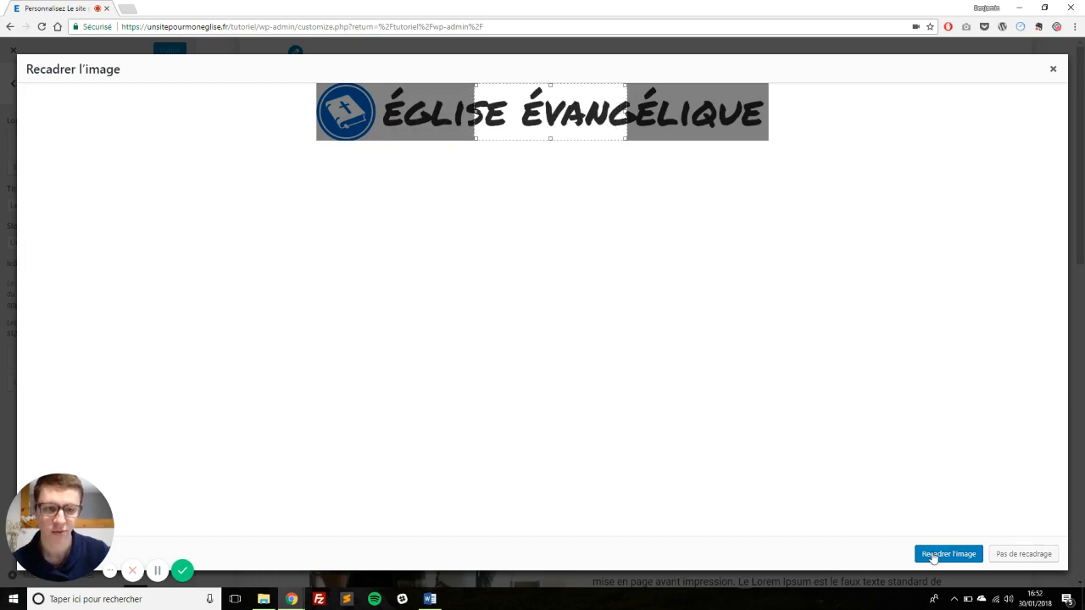
click(1023, 554)
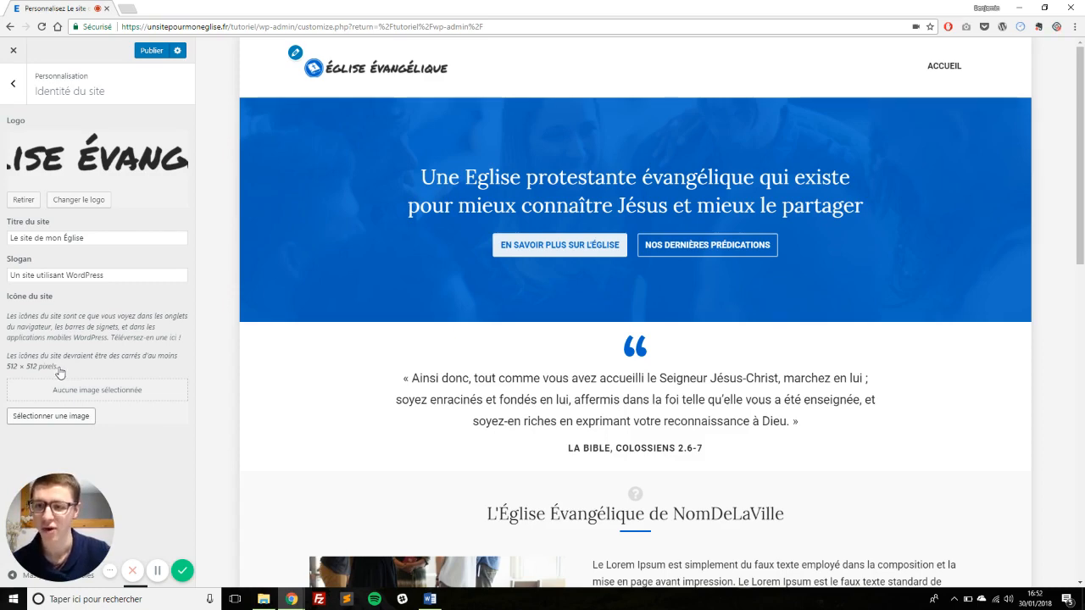
- Set the site icon to the existing favicon-lambda.png image from the media library
click(51, 416)
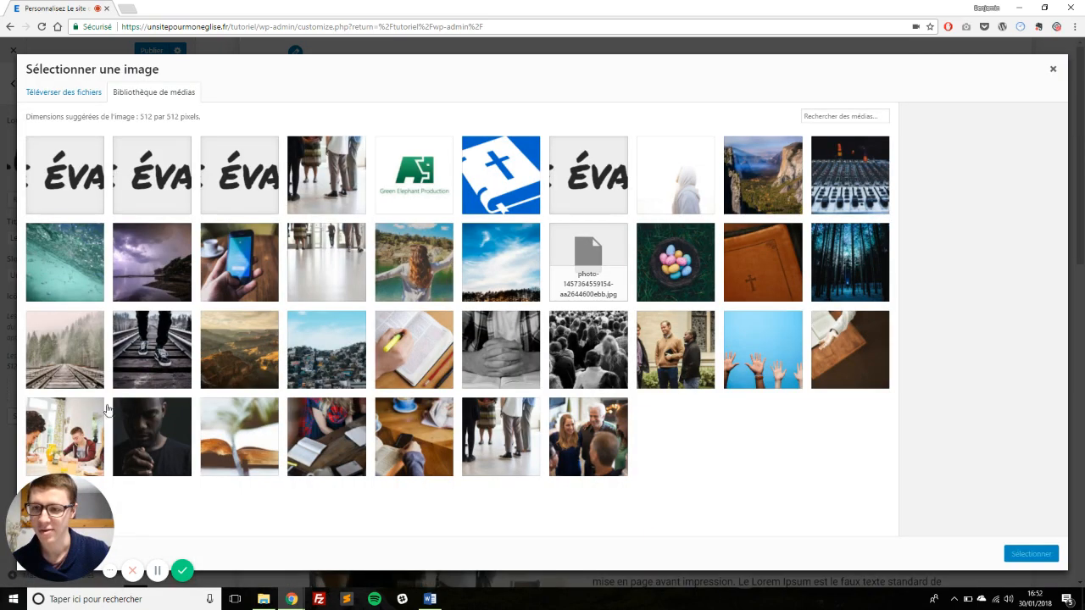
click(95, 101)
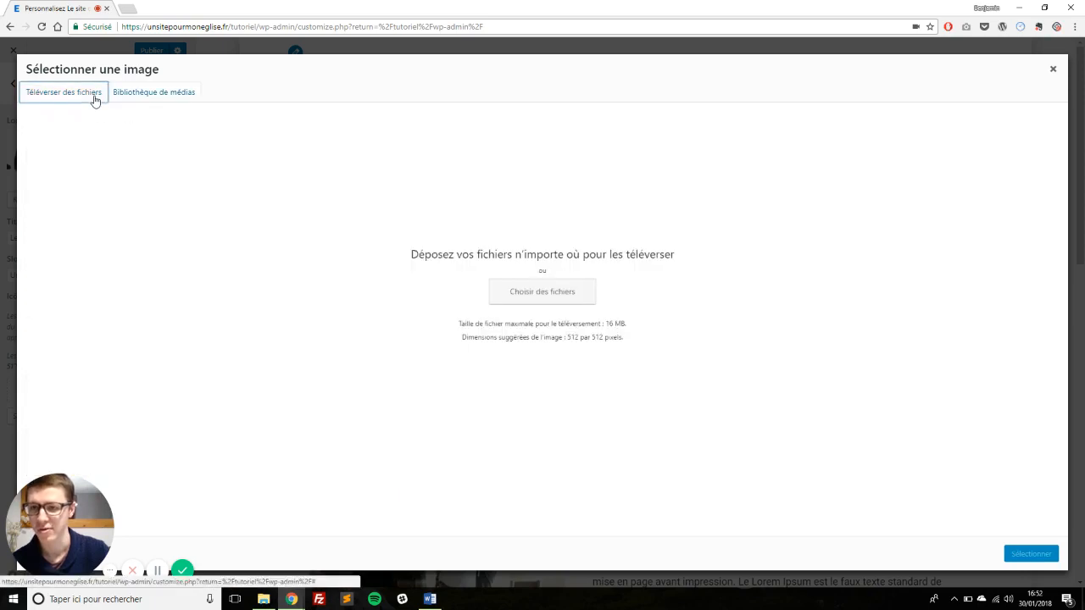
click(543, 292)
click(446, 310)
click(156, 93)
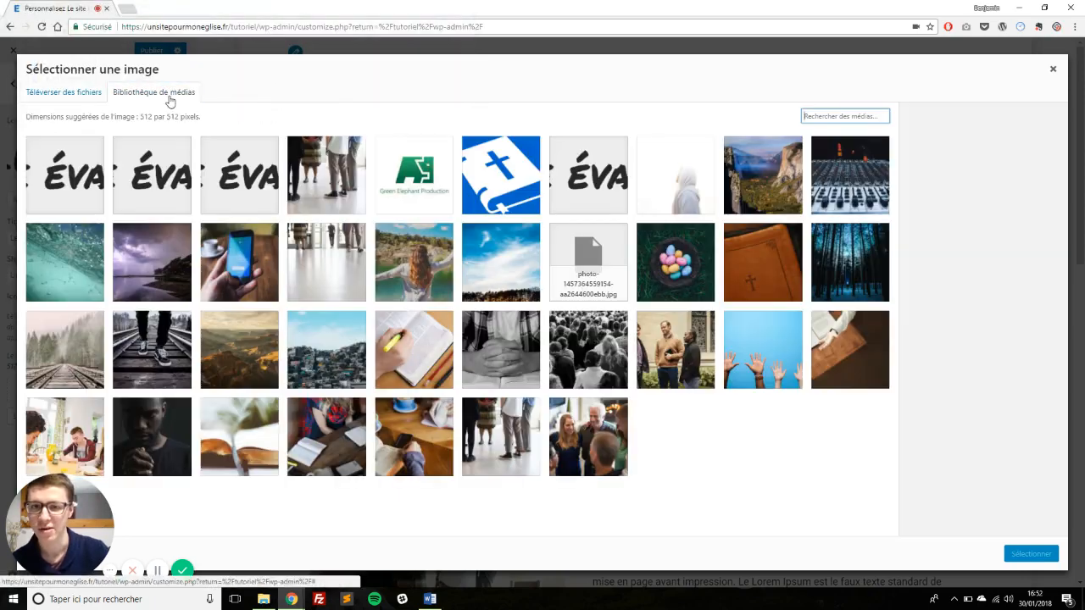
click(498, 180)
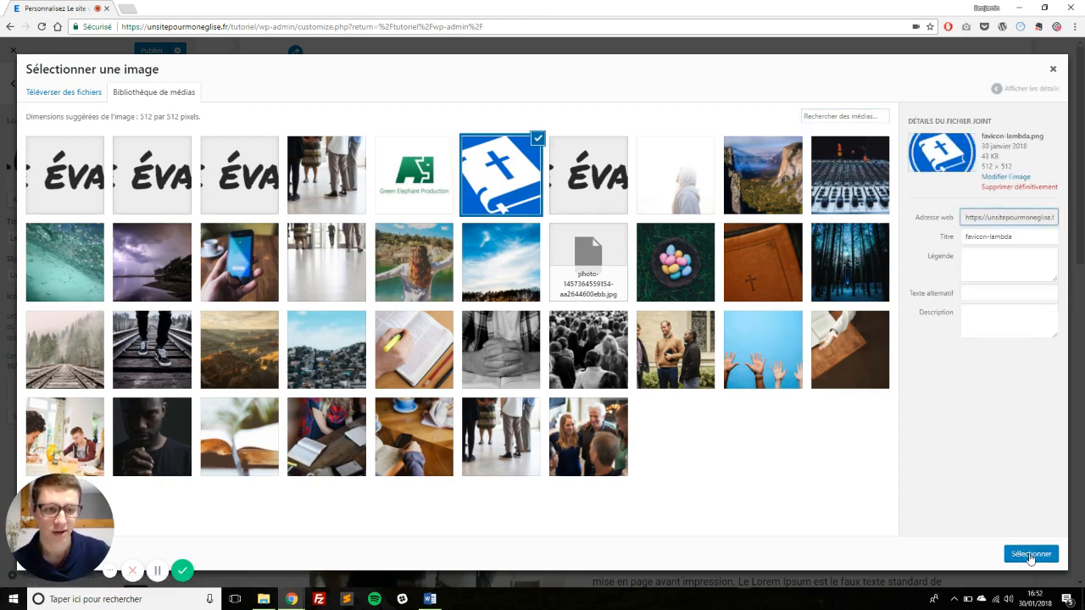
click(1029, 554)
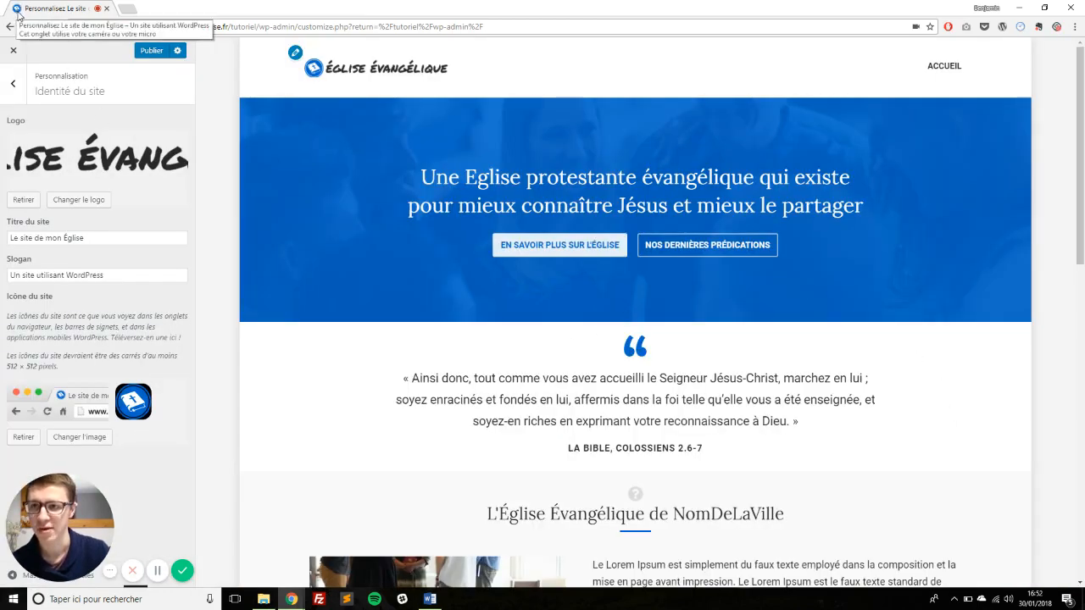
- Open the Choix de couleurs settings and examine where the main colour is used in the home page preview
click(17, 89)
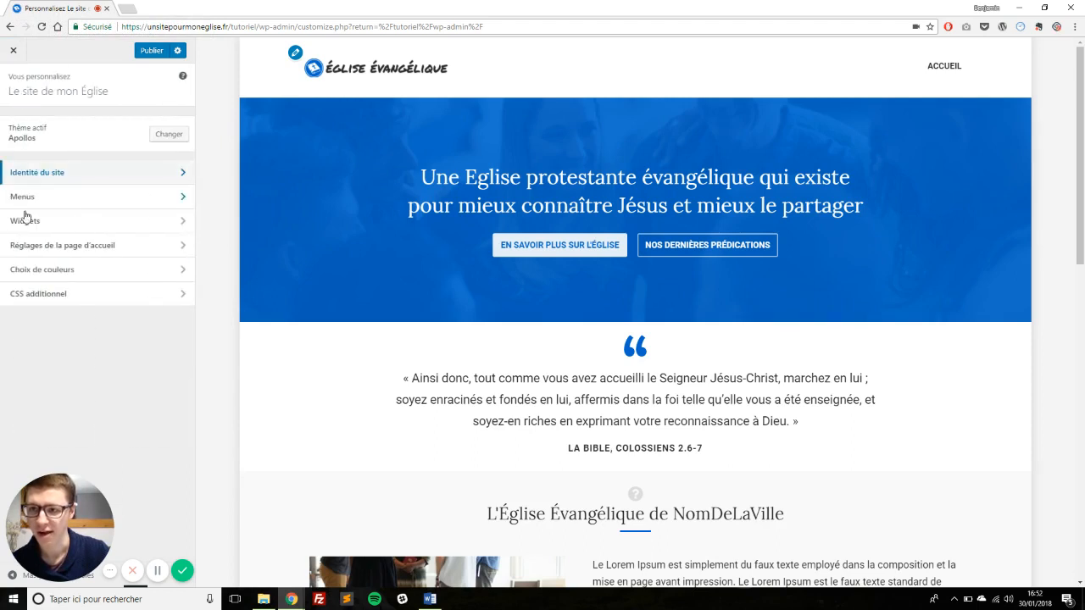
click(54, 274)
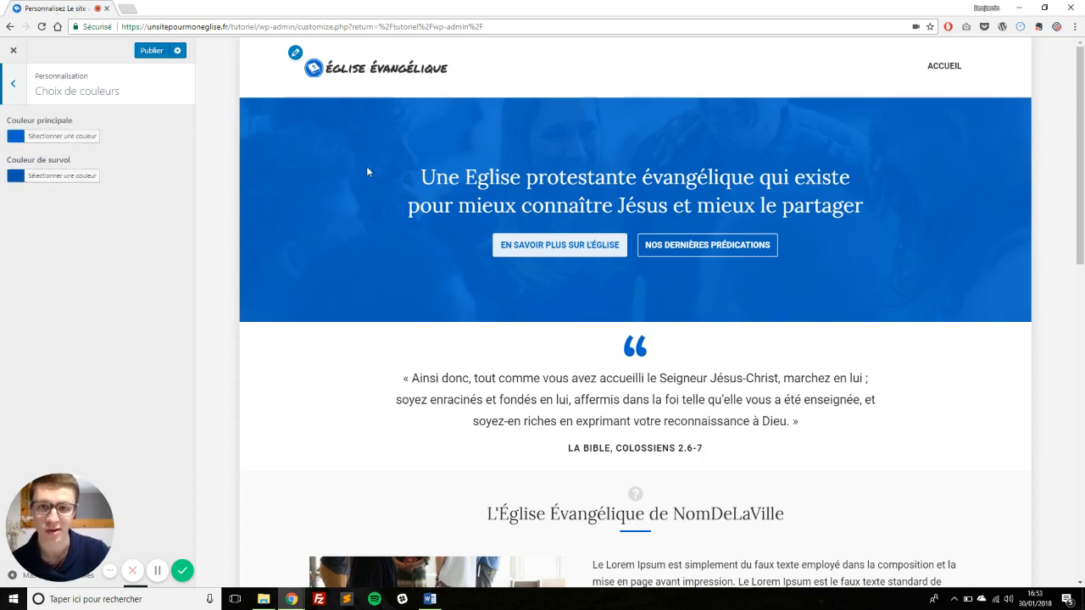
scroll(366, 166, down, 2)
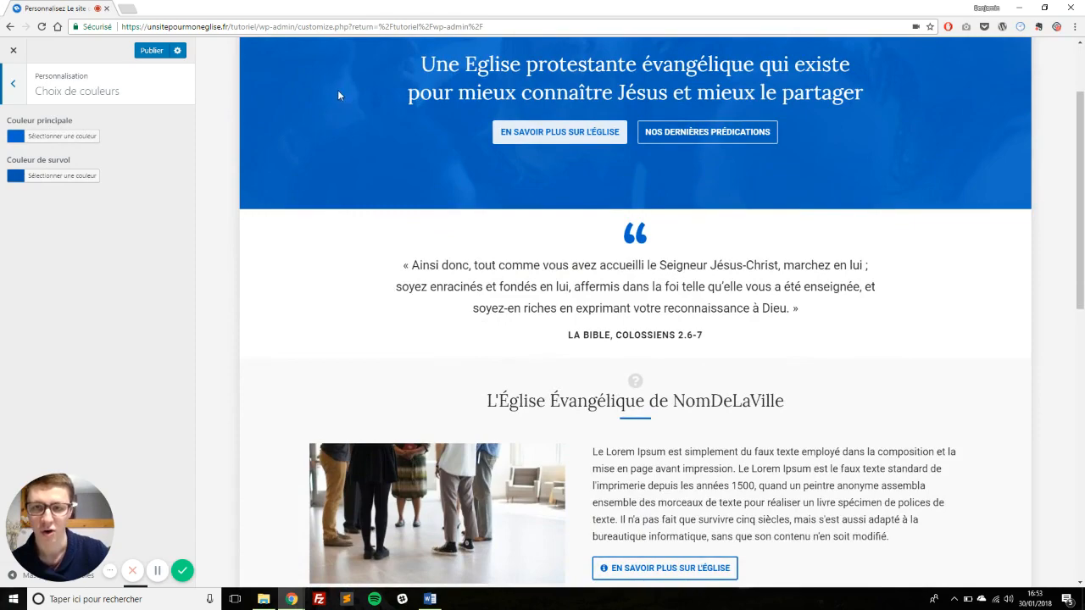
scroll(381, 170, up, 2)
scroll(408, 199, down, 4)
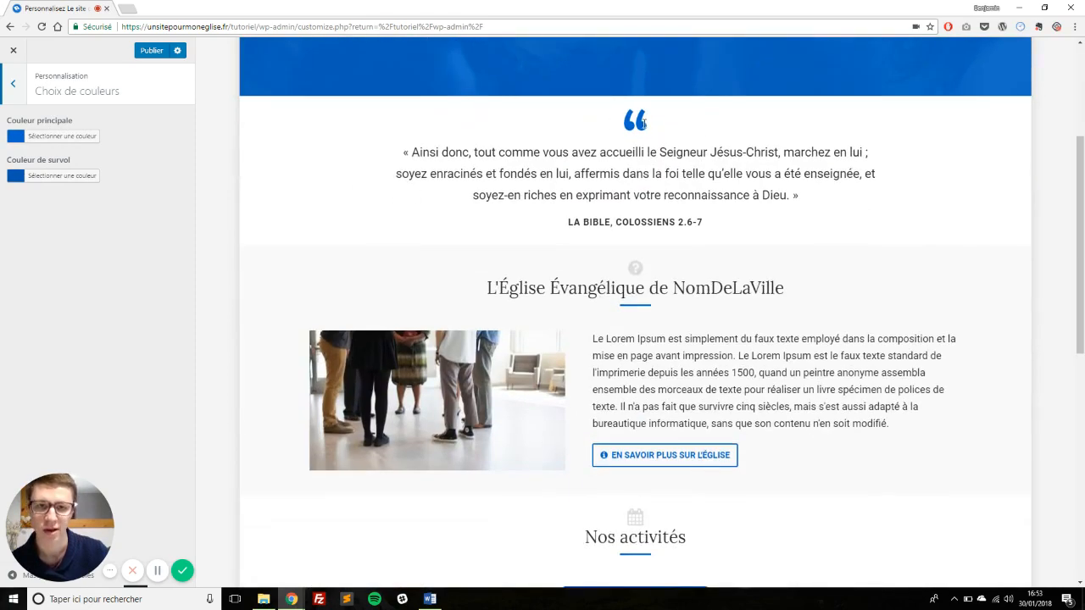
scroll(603, 118, down, 3)
scroll(587, 251, up, 6)
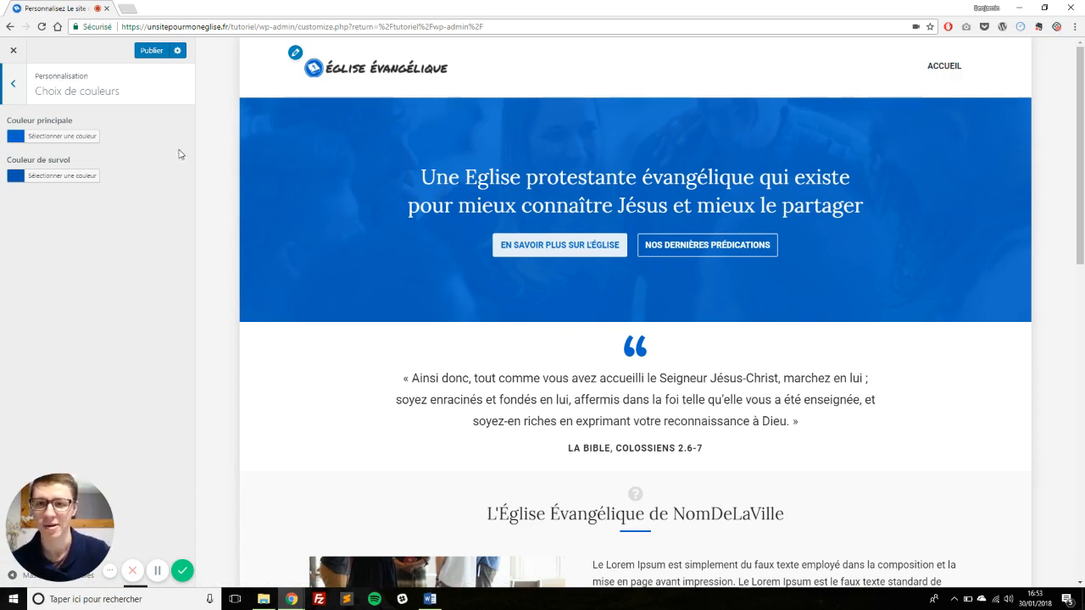
- Try the pink #ff00c7 as main colour, check it in the page preview, and restore the default colour
click(51, 135)
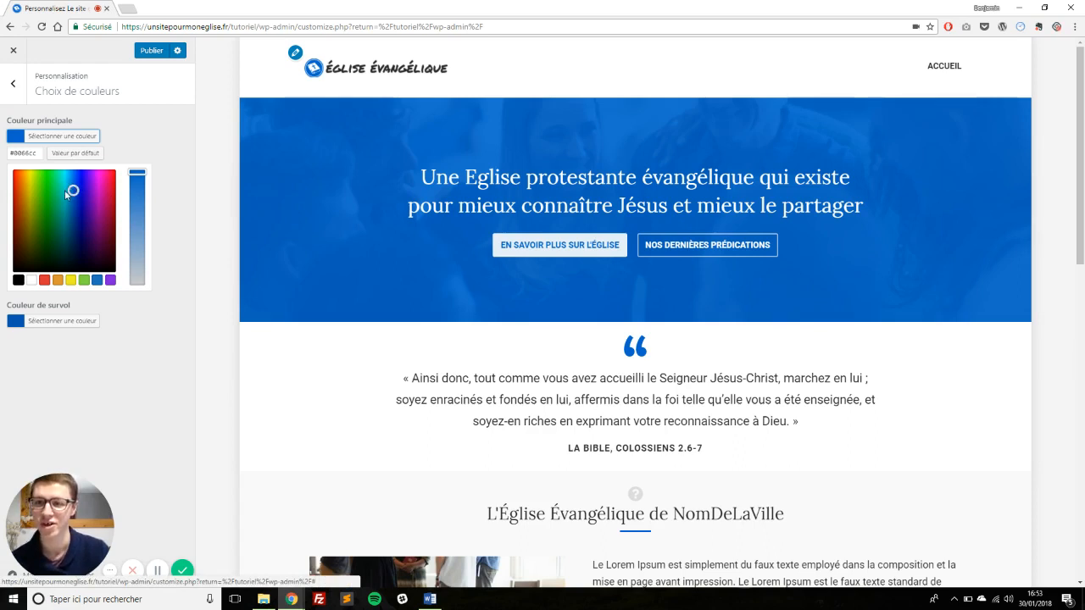
drag(73, 189, 101, 169)
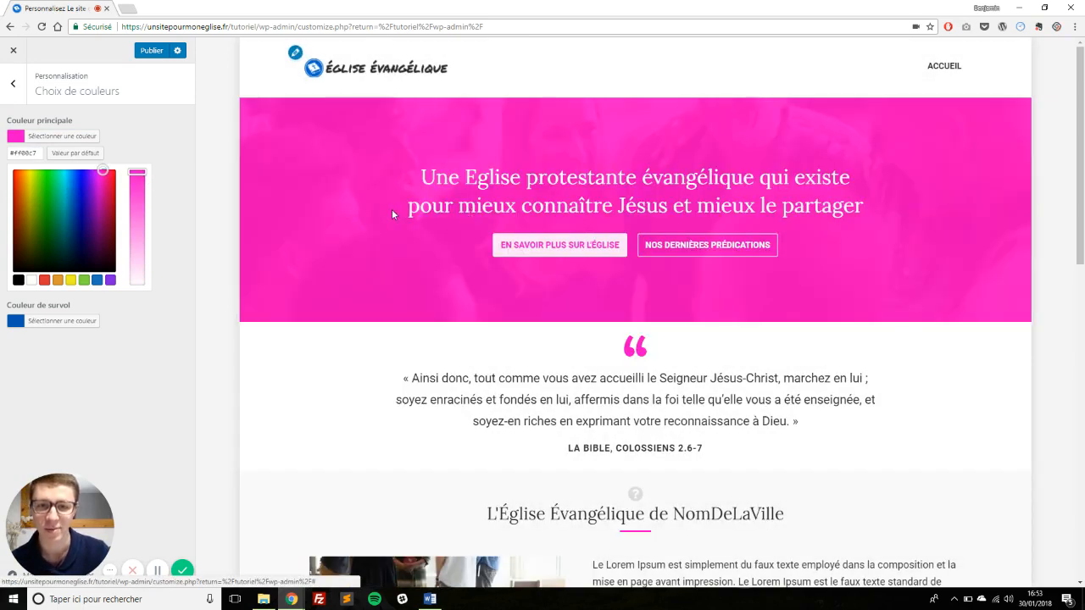
scroll(392, 213, down, 4)
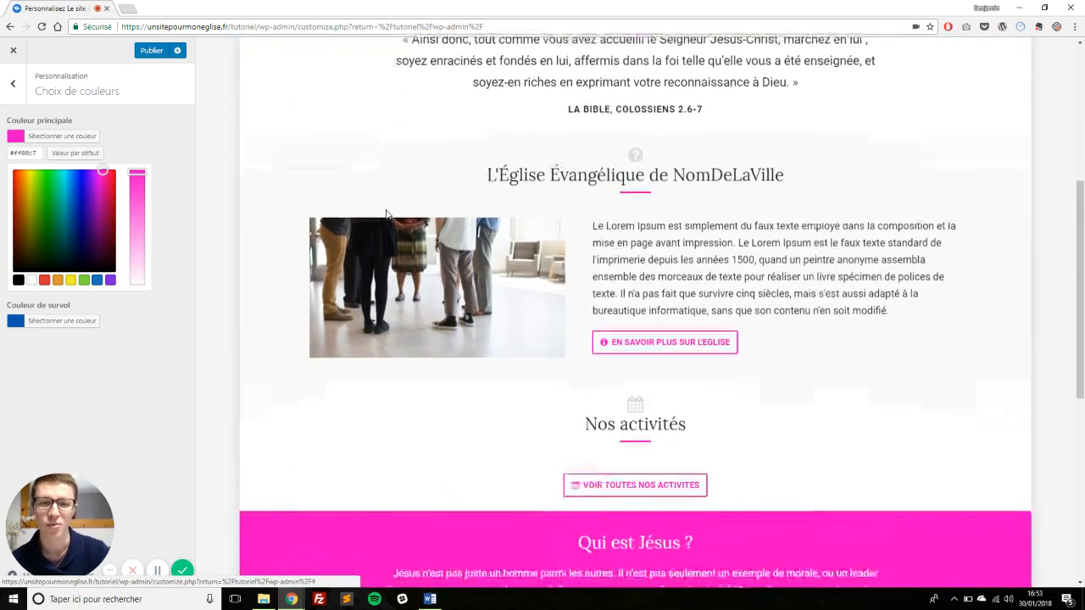
scroll(385, 214, down, 1)
scroll(376, 245, up, 3)
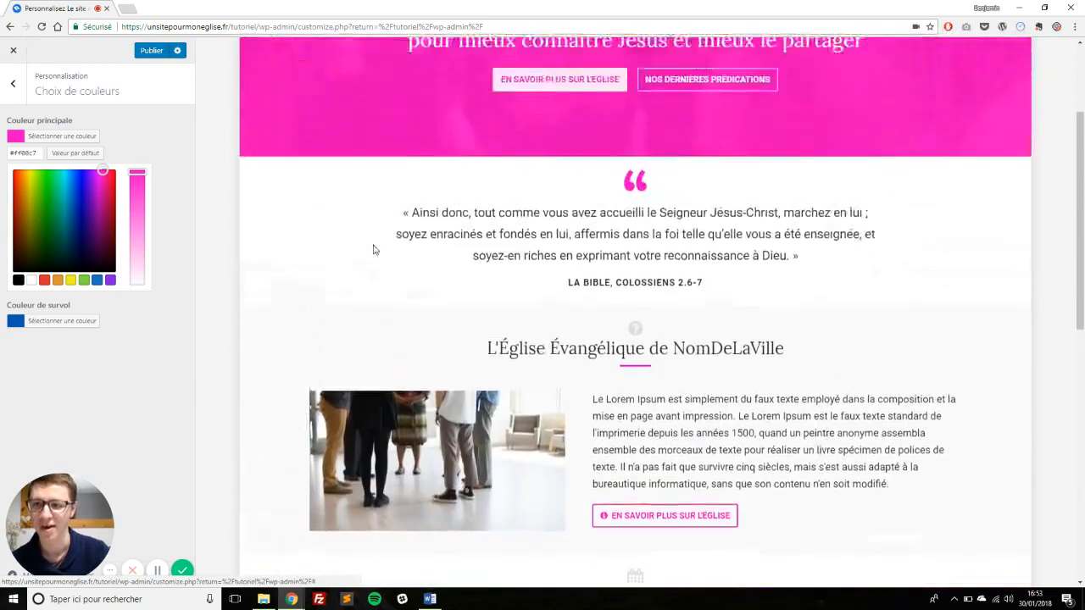
scroll(373, 249, up, 2)
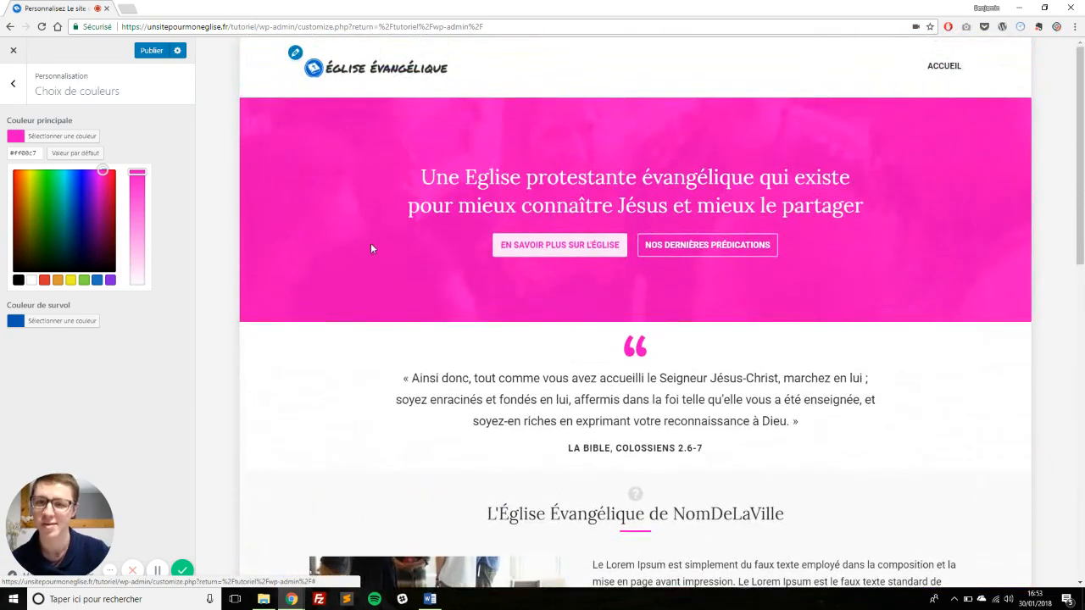
click(67, 156)
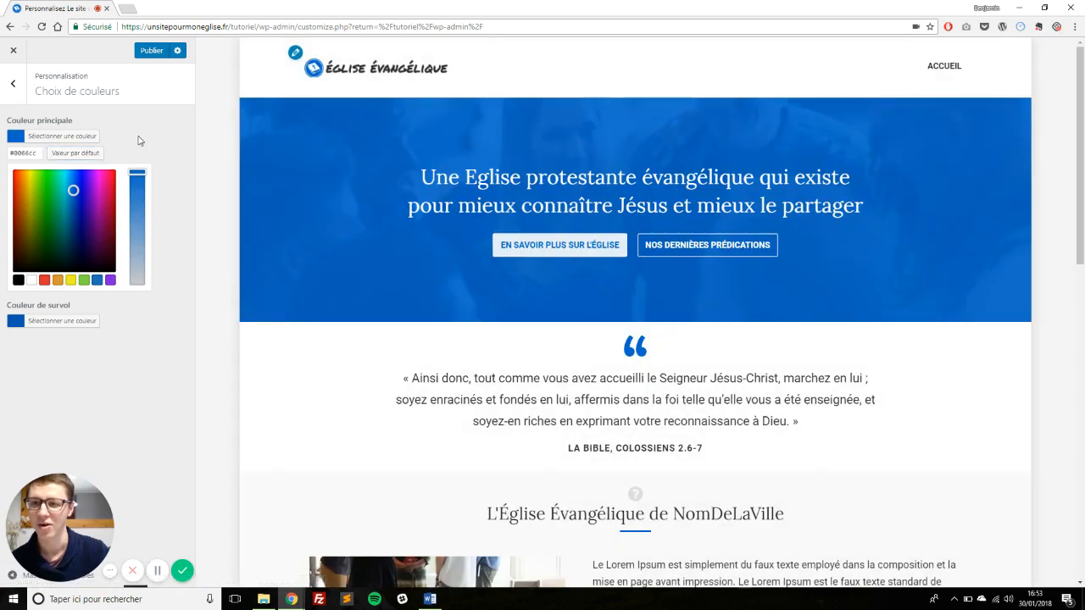
- Try the purple #4200bc as hover colour and restore the default hover colour
click(47, 136)
click(53, 175)
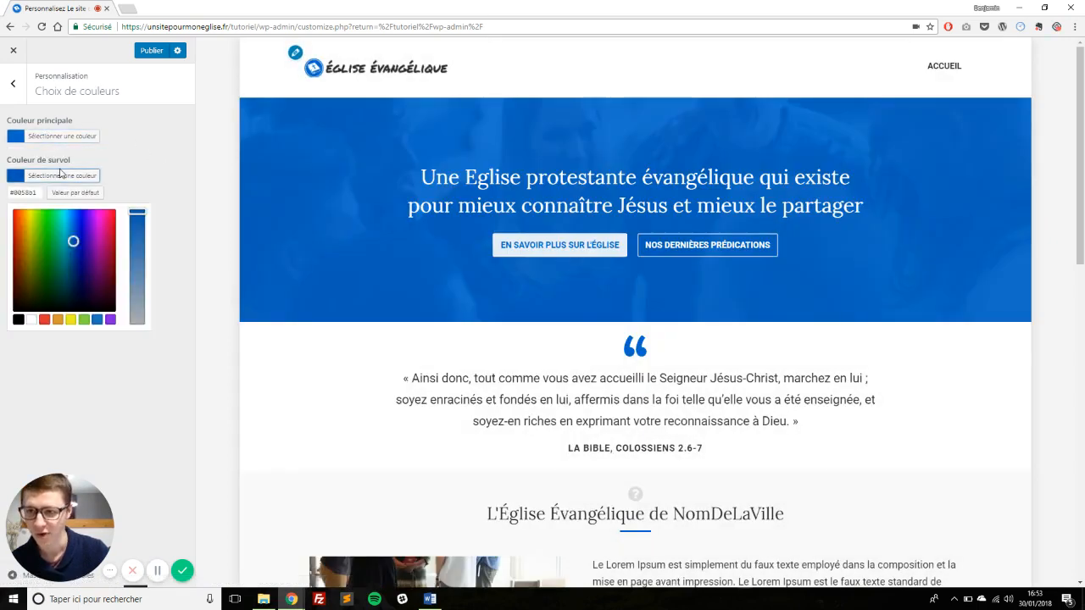
mouse_move(80, 228)
mouse_down()
mouse_move(96, 226)
mouse_move(77, 236)
mouse_up()
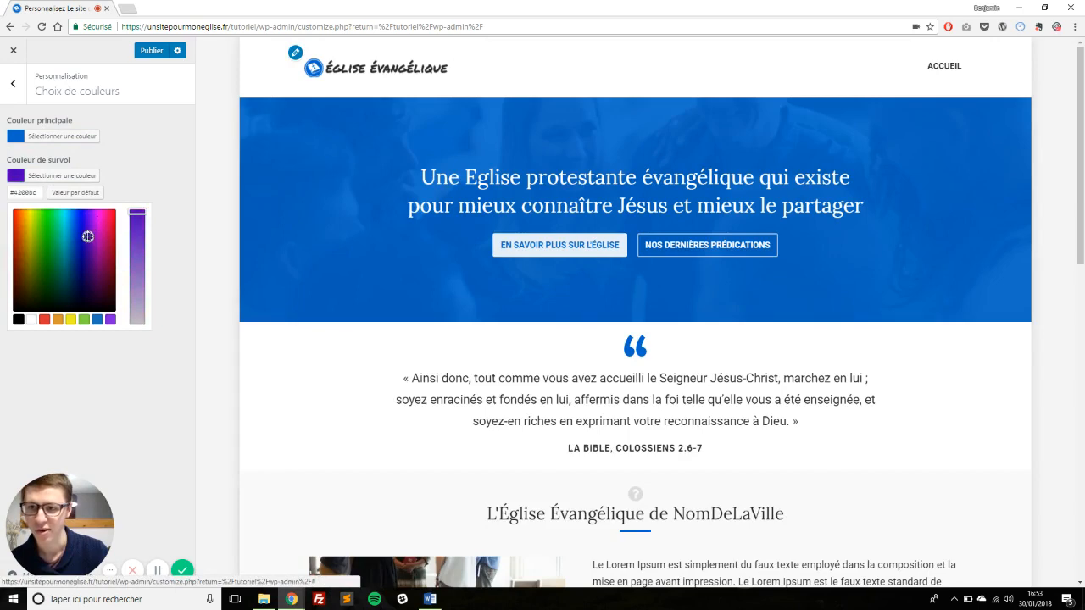
click(62, 193)
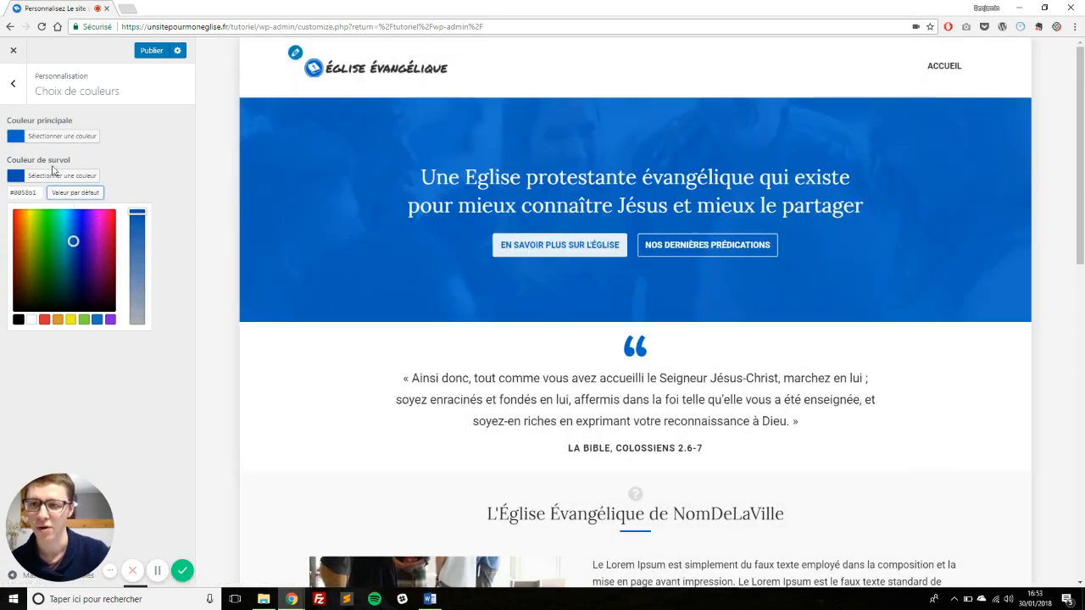
- Set the main colour (Couleur principale) to the hex value #f75553
click(48, 140)
double_click(26, 154)
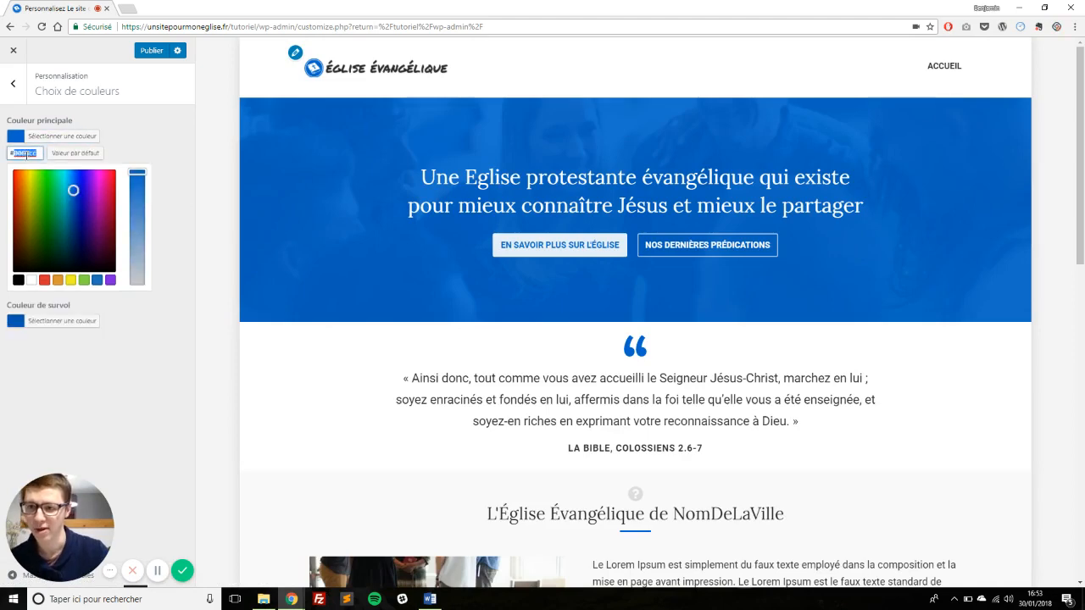
text(#f75353)
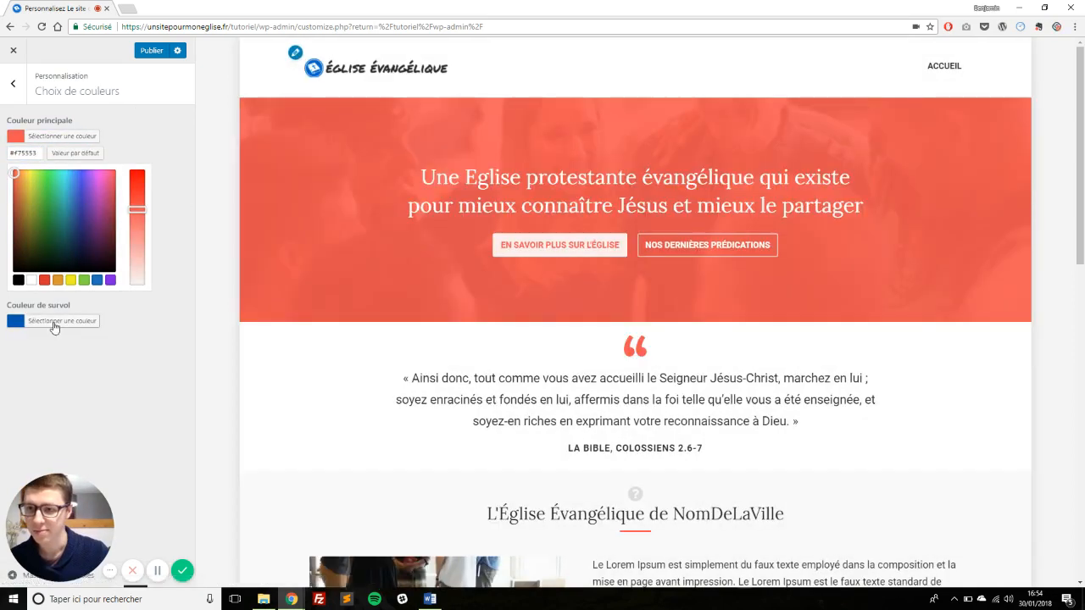
- Set the hover colour (Couleur de survol) to the hex value #f75553
click(54, 320)
double_click(25, 193)
text(#f75553)
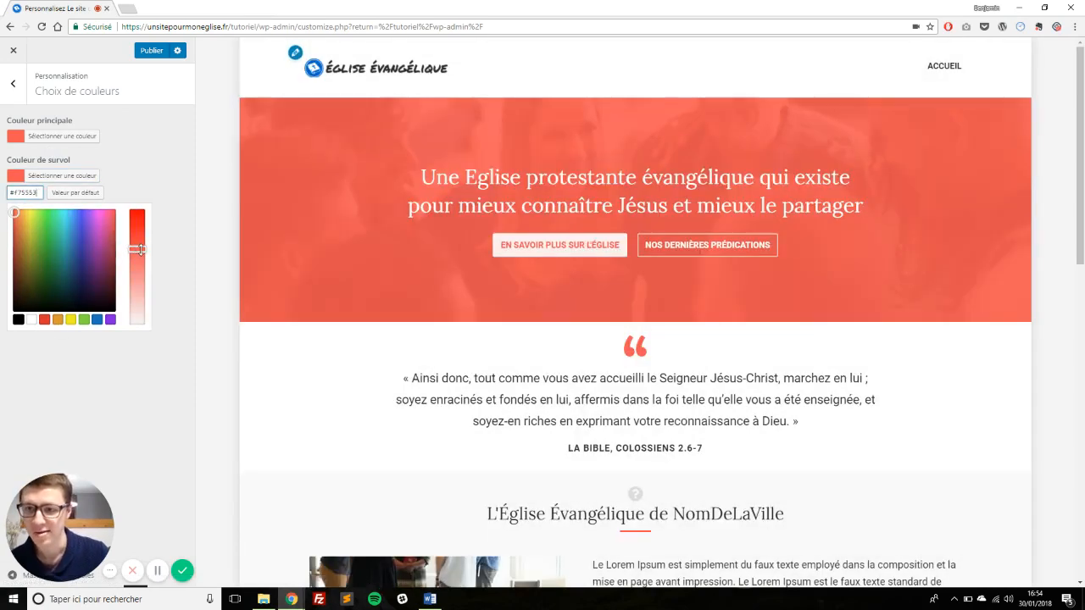
- Set the hover colour (Couleur de survol) to the more saturated red #f72320 and publish the theme customizations
drag(142, 249, 142, 228)
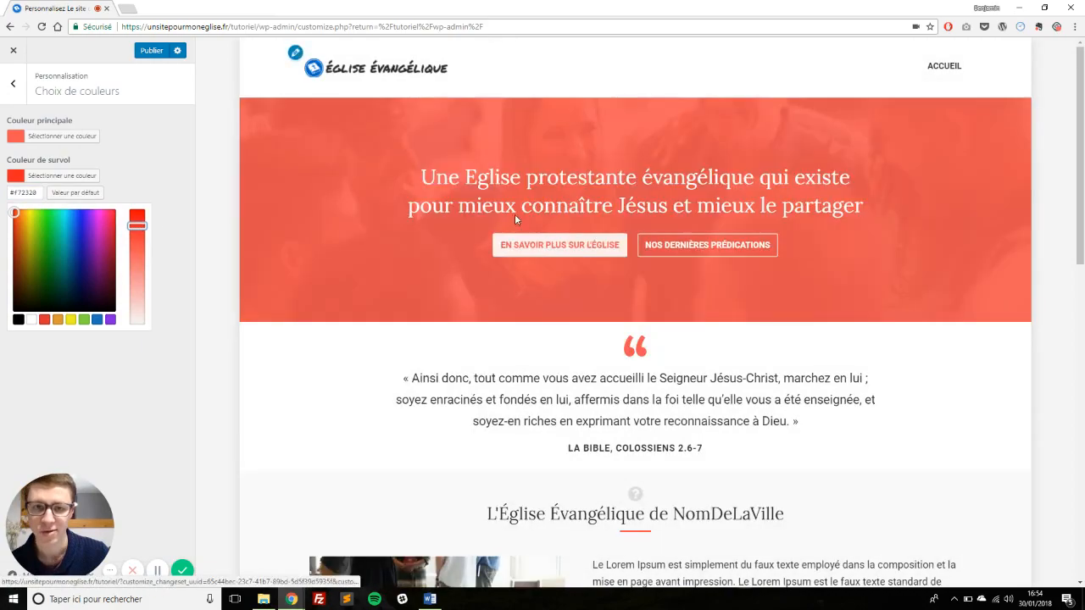
scroll(435, 277, down, 2)
scroll(504, 287, down, 3)
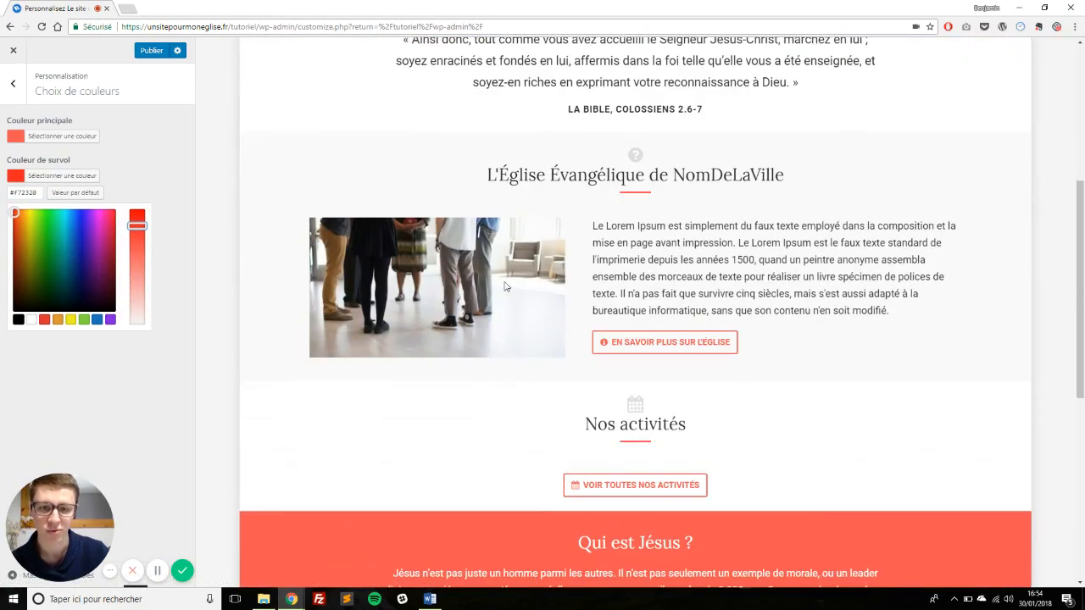
scroll(616, 409, down, 3)
scroll(429, 310, up, 8)
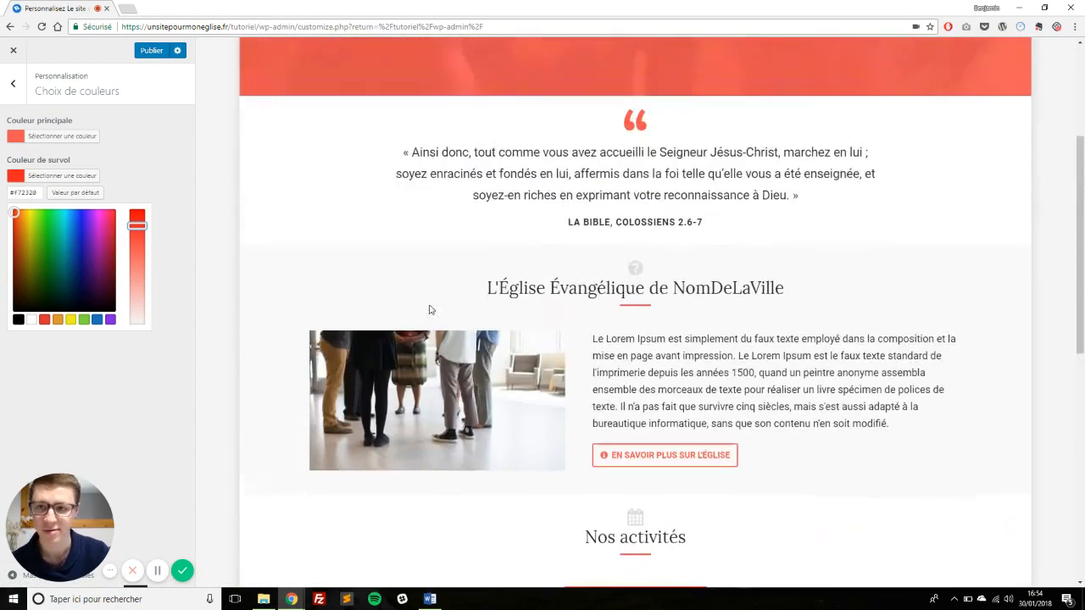
click(151, 53)
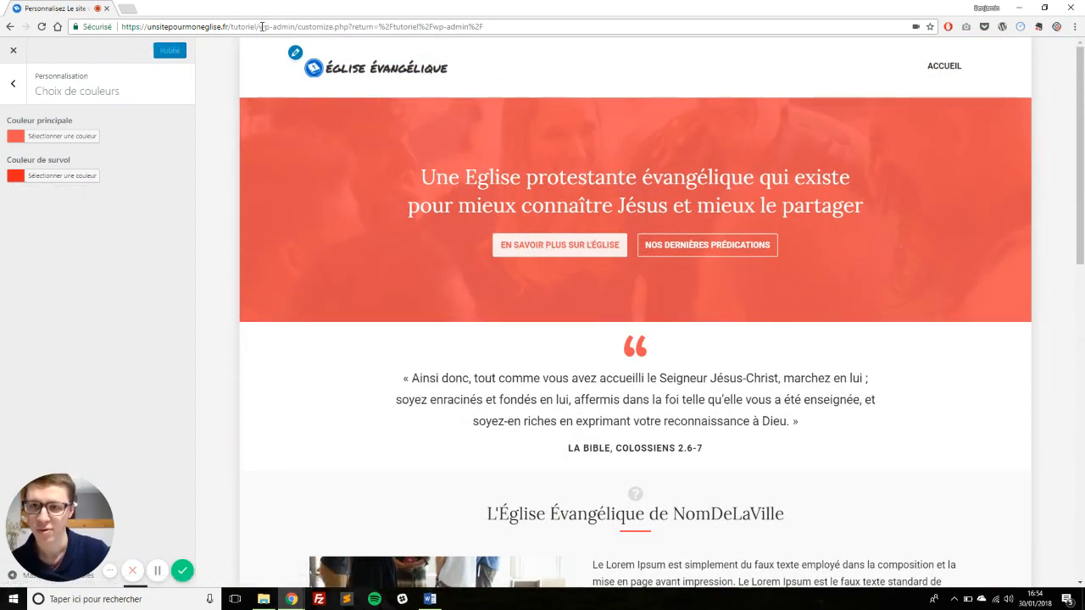
- Open the site's public home page at unsitepourmoneglise.fr/tutoriel/ to view the published design
drag(262, 26, 542, 21)
key(BackSpace)
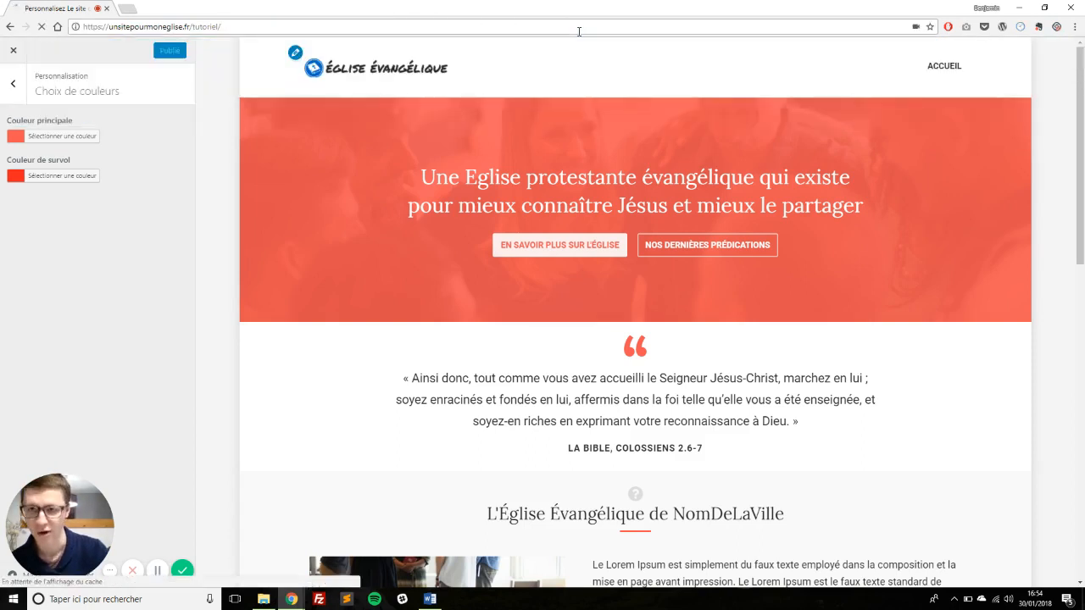
key(Return)
mouse_move(235, 81)
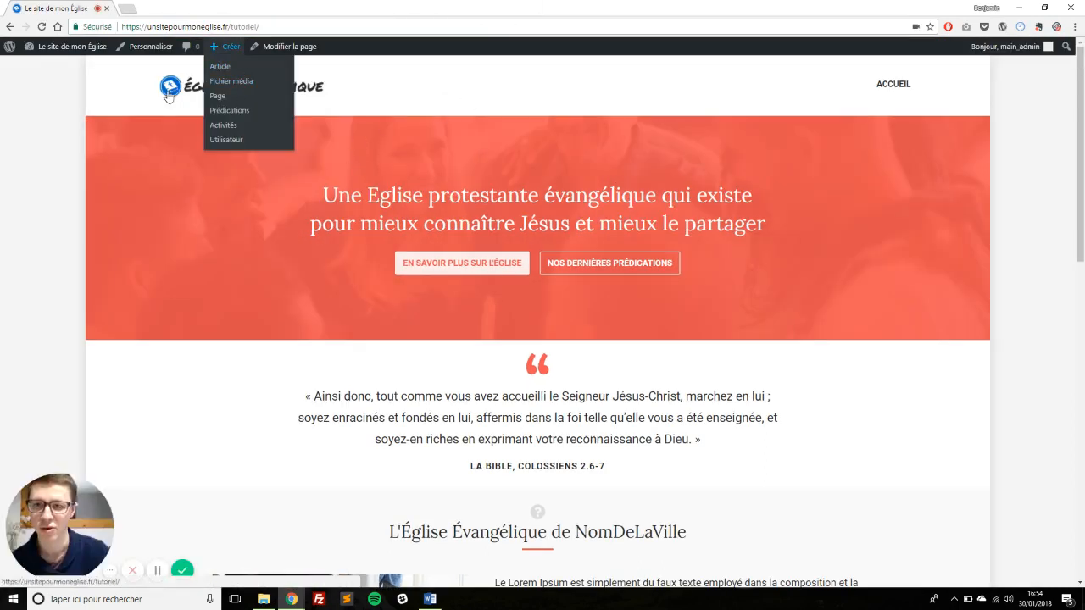